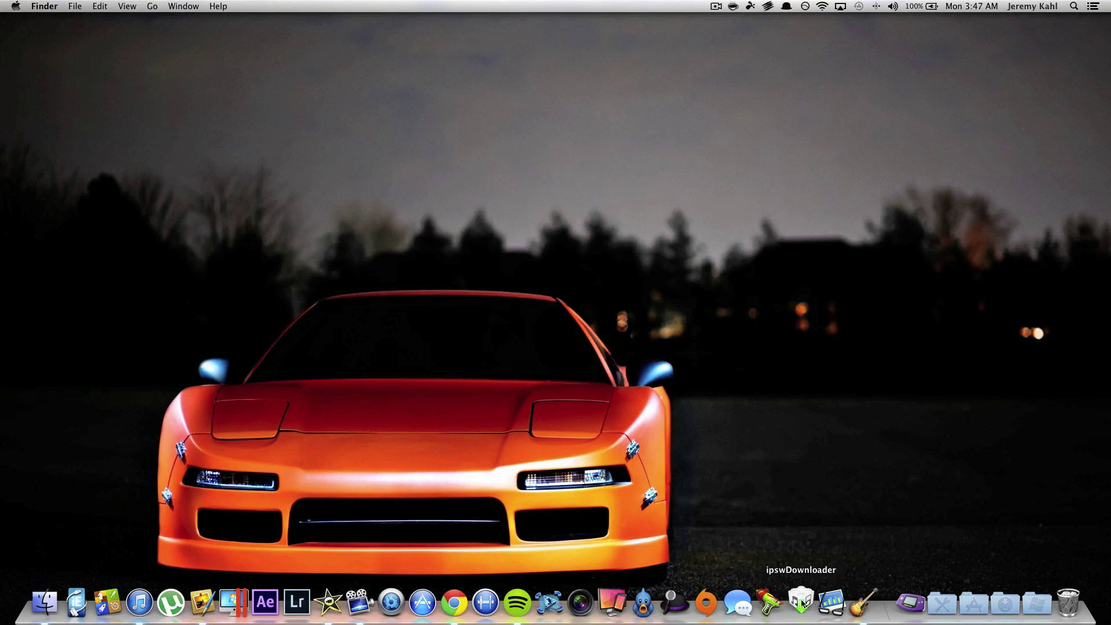
Launch ipswDownloader and move its window up and left, showing the Apple TV 2G 5.2.1 (6.1.3) details
left_click(802, 604)
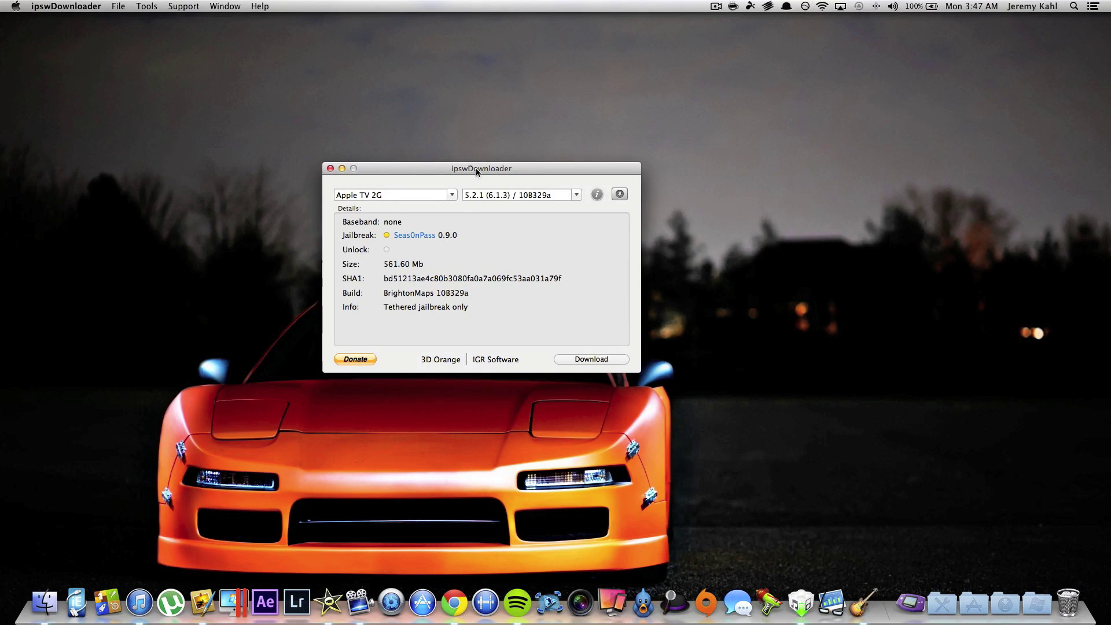
left_click_drag(476, 172, 443, 148)
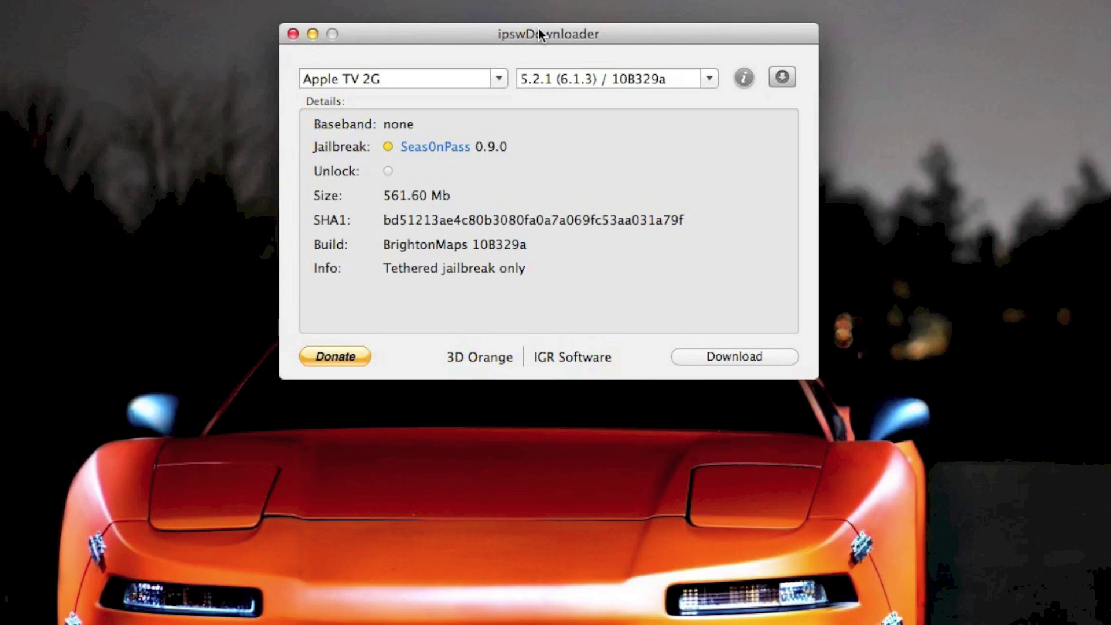
left_click(497, 78)
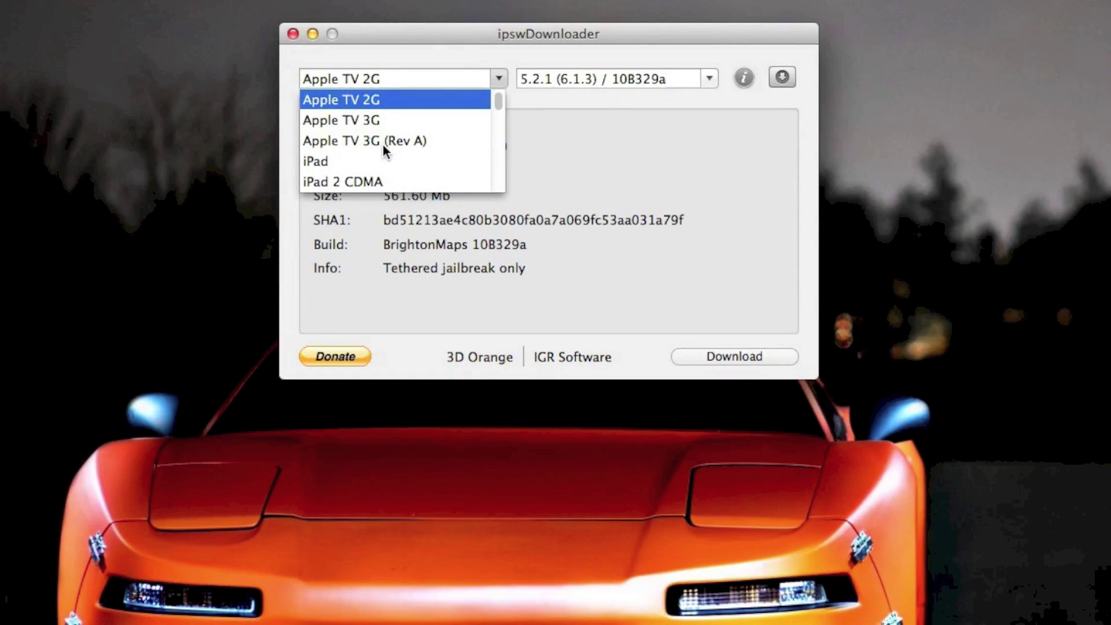
Pick iPhone 5 GSM from the device list to show its 6.1.4 / 10B350 firmware
scroll(384, 151, "down", 1)
scroll(383, 157, "down", 9)
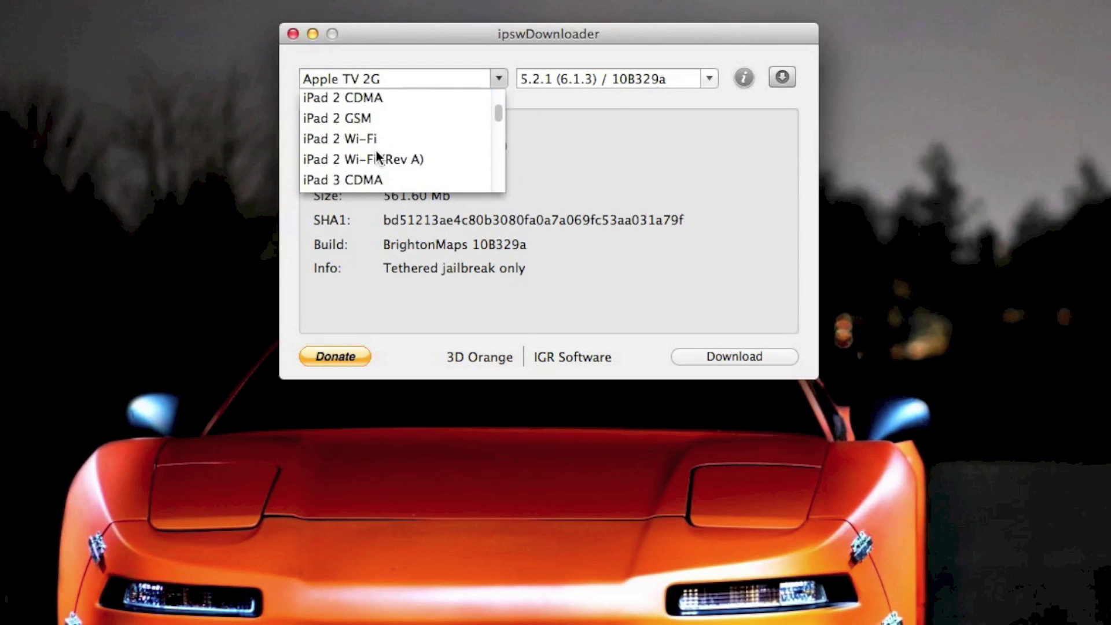
scroll(379, 156, "down", 6)
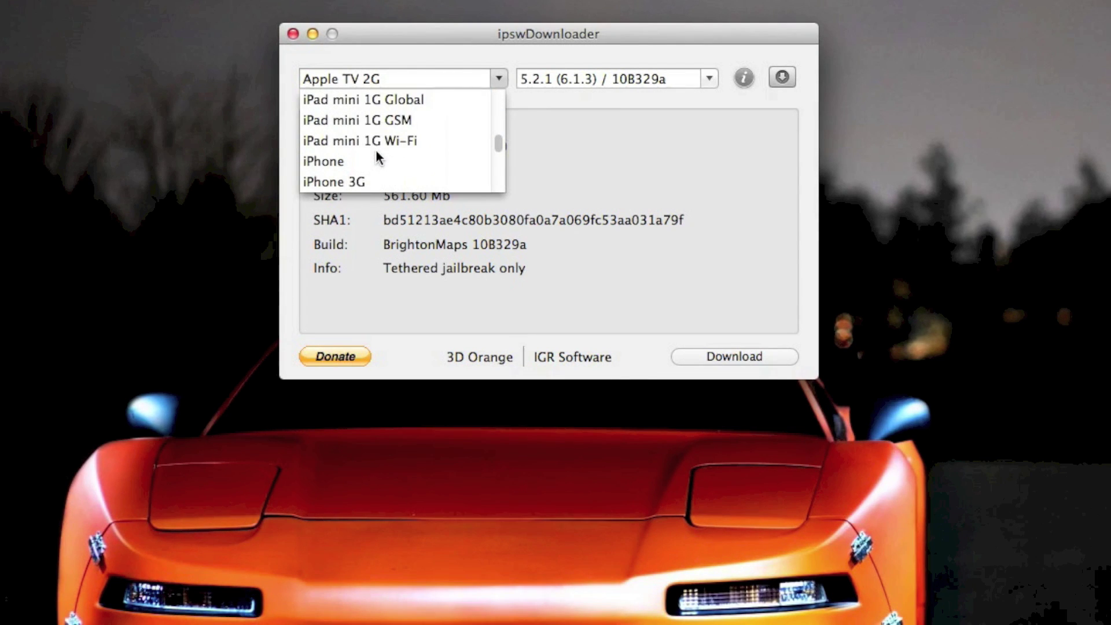
scroll(377, 155, "down", 3)
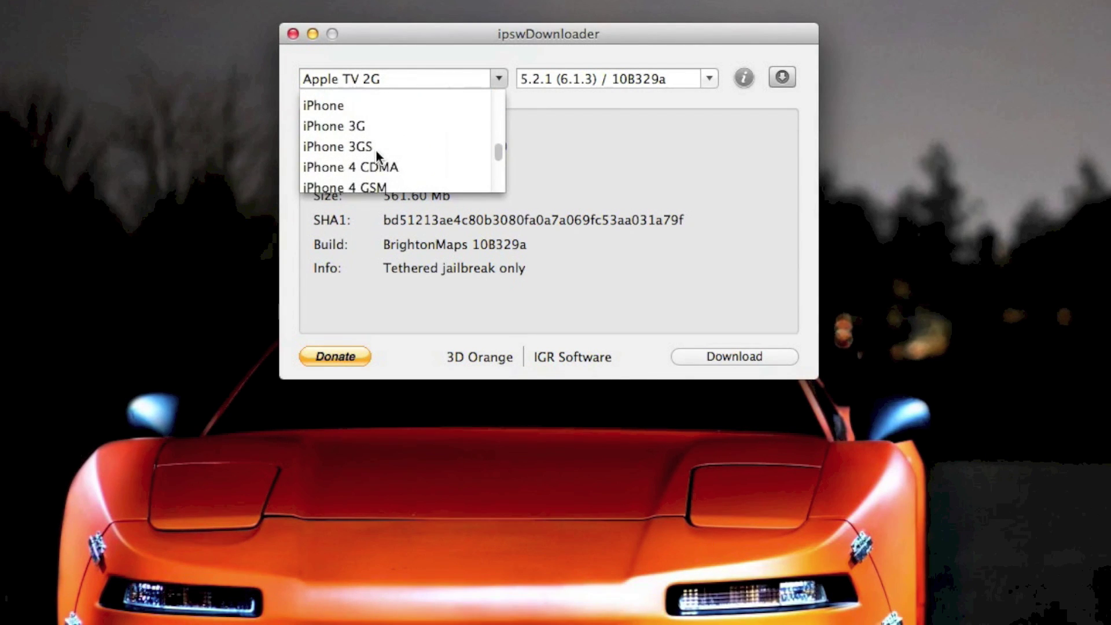
scroll(382, 139, "down", 6)
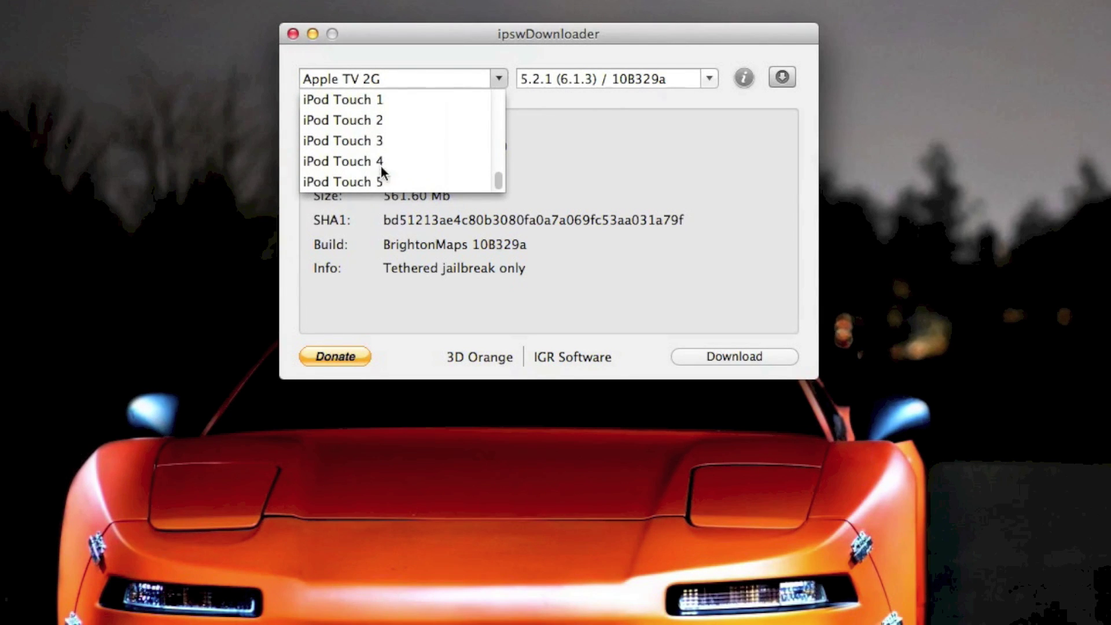
scroll(382, 169, "up", 3)
scroll(379, 170, "up", 1)
scroll(371, 173, "down", 3)
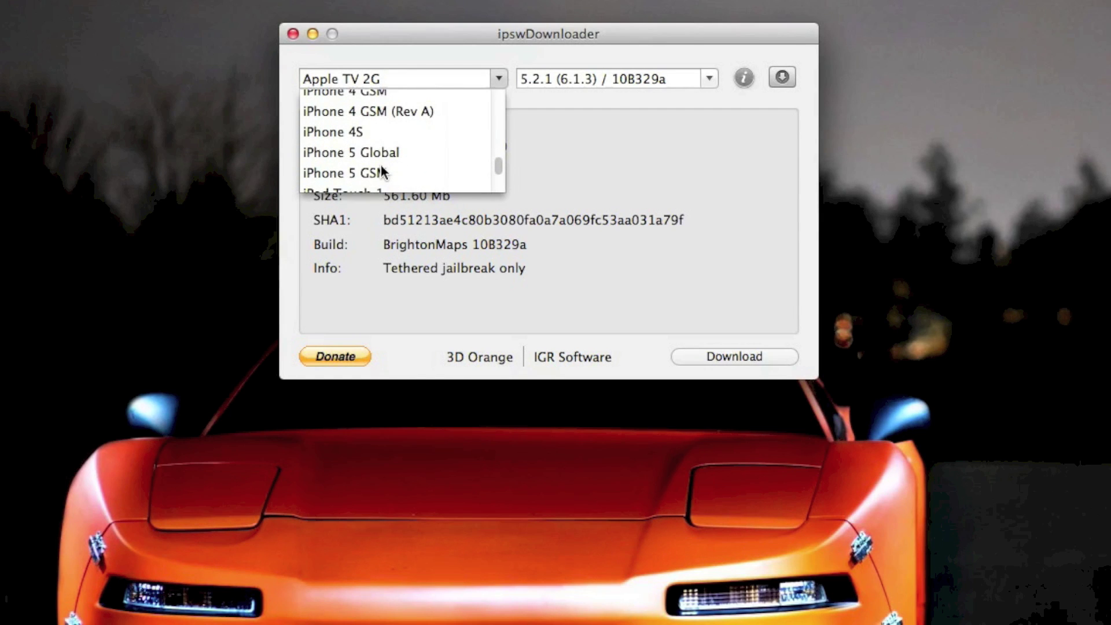
left_click(370, 173)
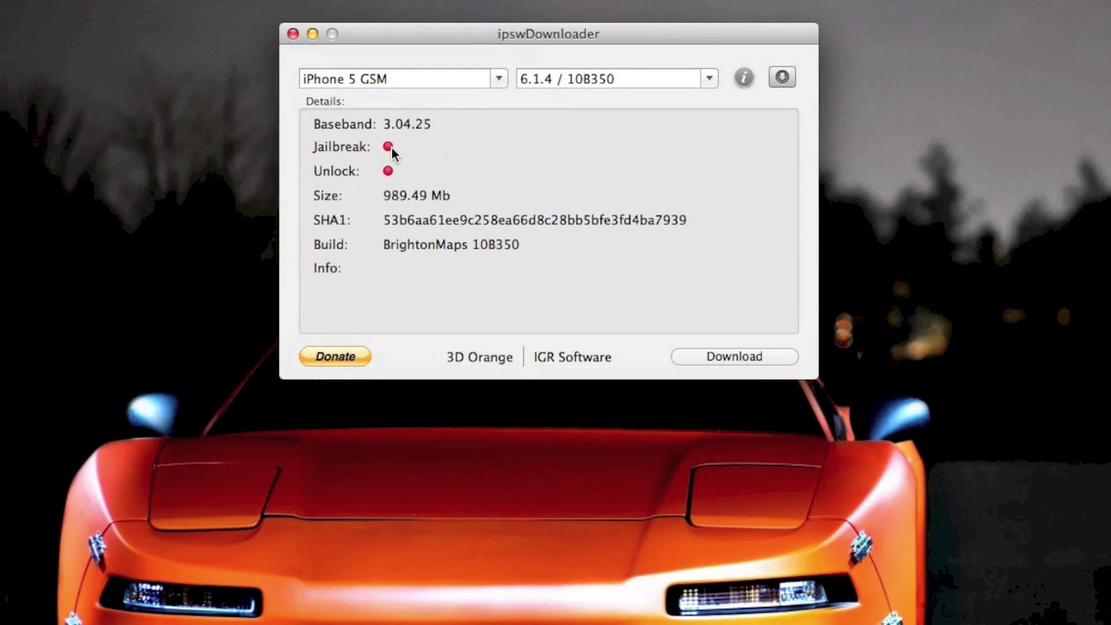
Select firmware 6.1.2 / 10B146 to see its evasi0n 1.4.0 and sn0wbreeze 2.9.11 jailbreaks
left_click(708, 78)
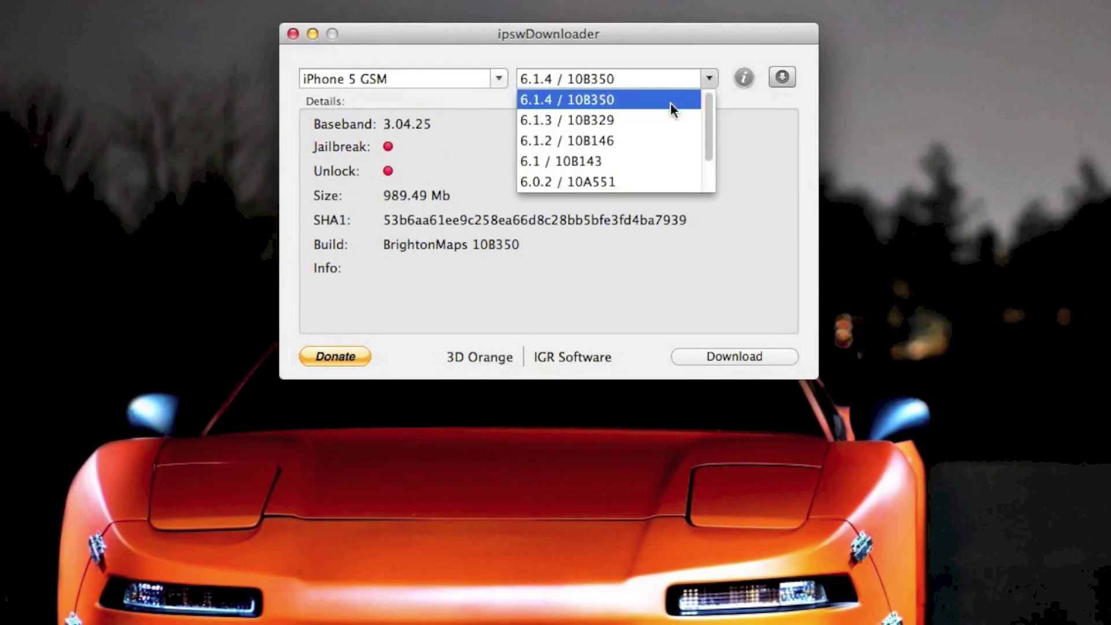
left_click(595, 141)
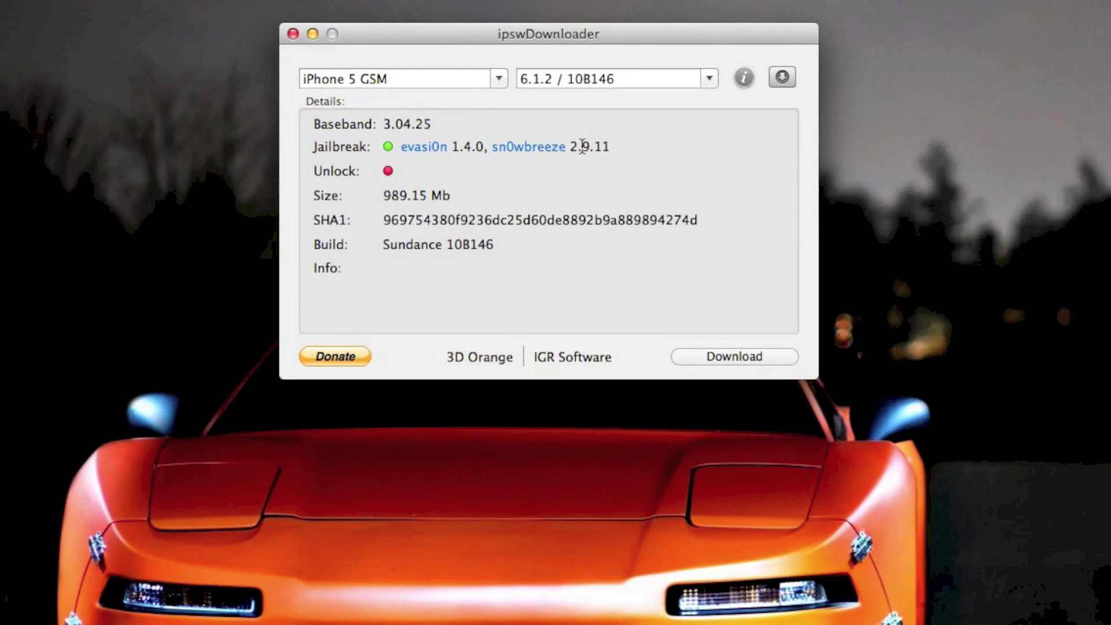
Switch the device to iPhone 4 GSM and select firmware 6.1.2 / 10B146
left_click(497, 80)
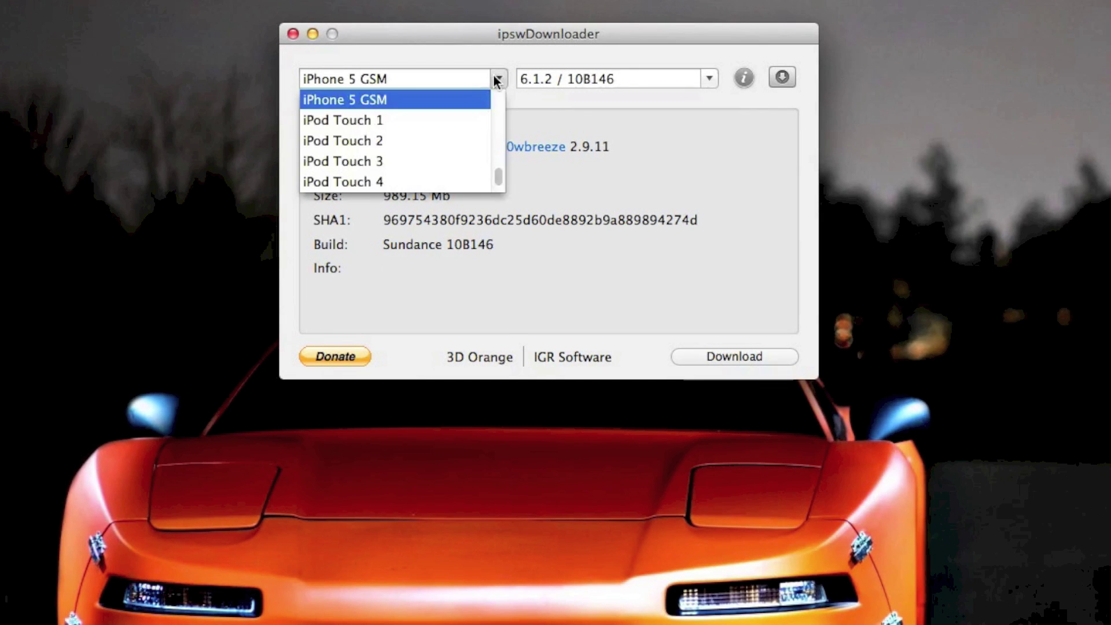
scroll(414, 128, "up", 3)
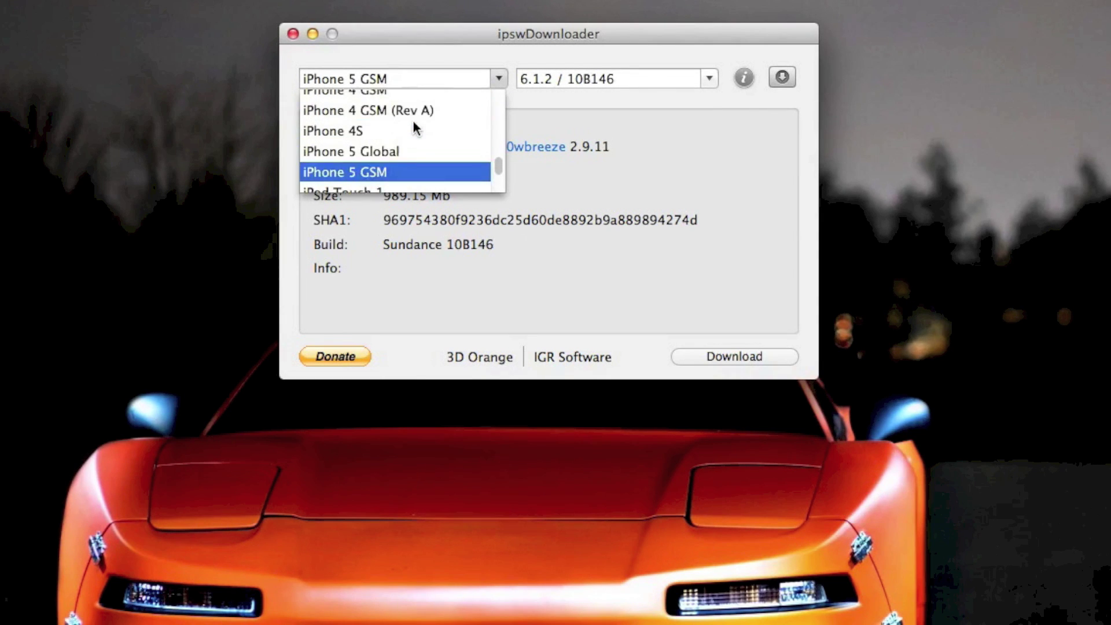
scroll(404, 130, "up", 3)
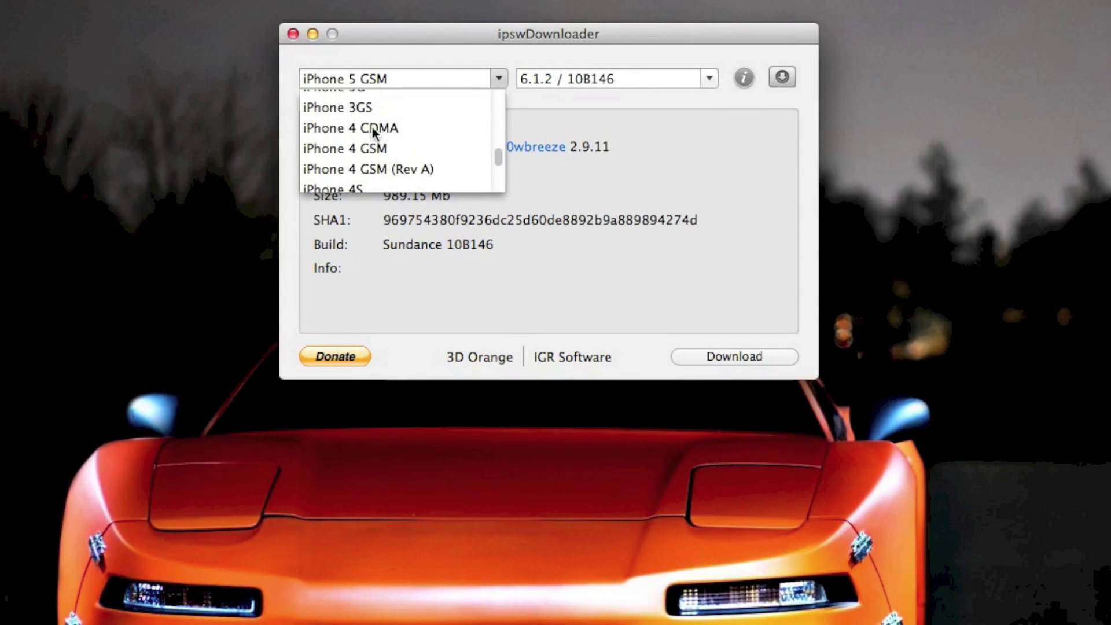
left_click(374, 149)
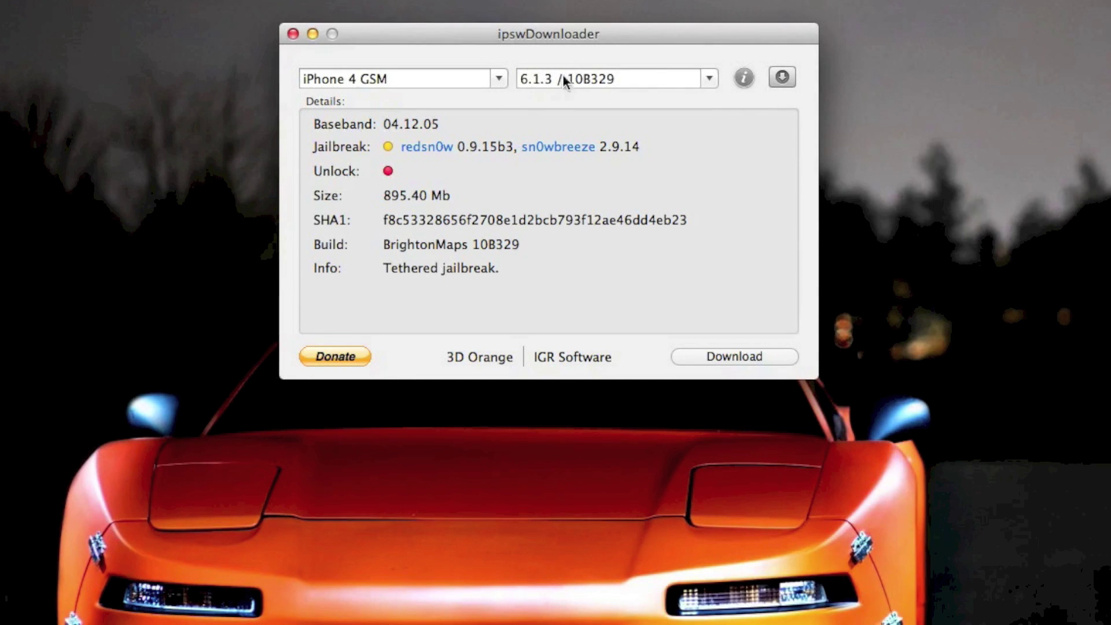
left_click(707, 82)
left_click(618, 121)
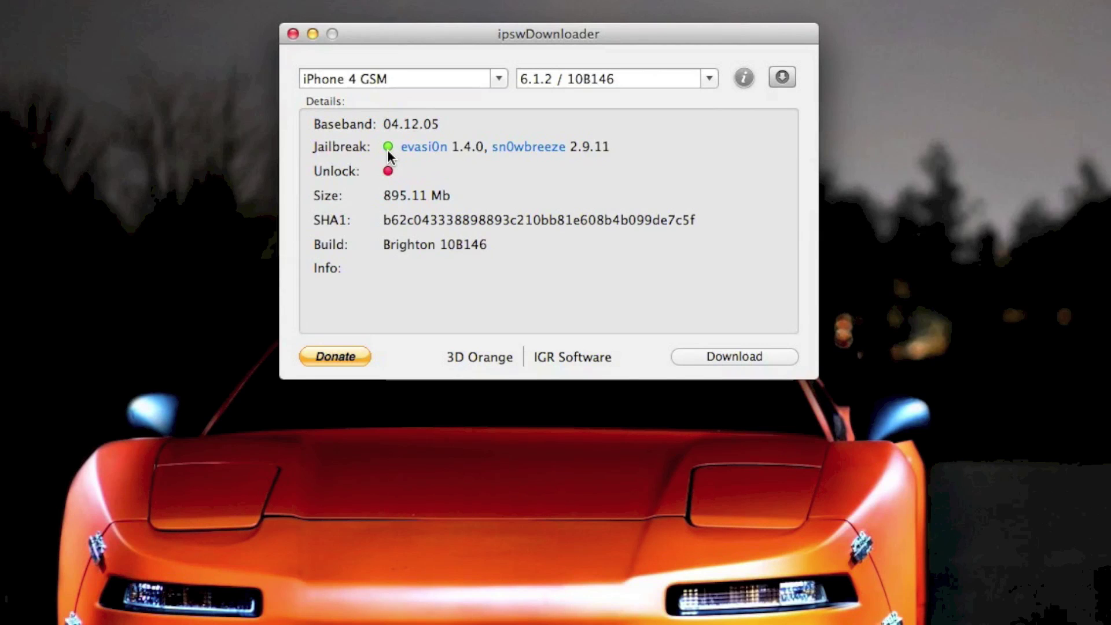
Check firmware 5.1 / 9B176, then return to 6.1.2 / 10B146
left_click(711, 79)
scroll(608, 142, "down", 3)
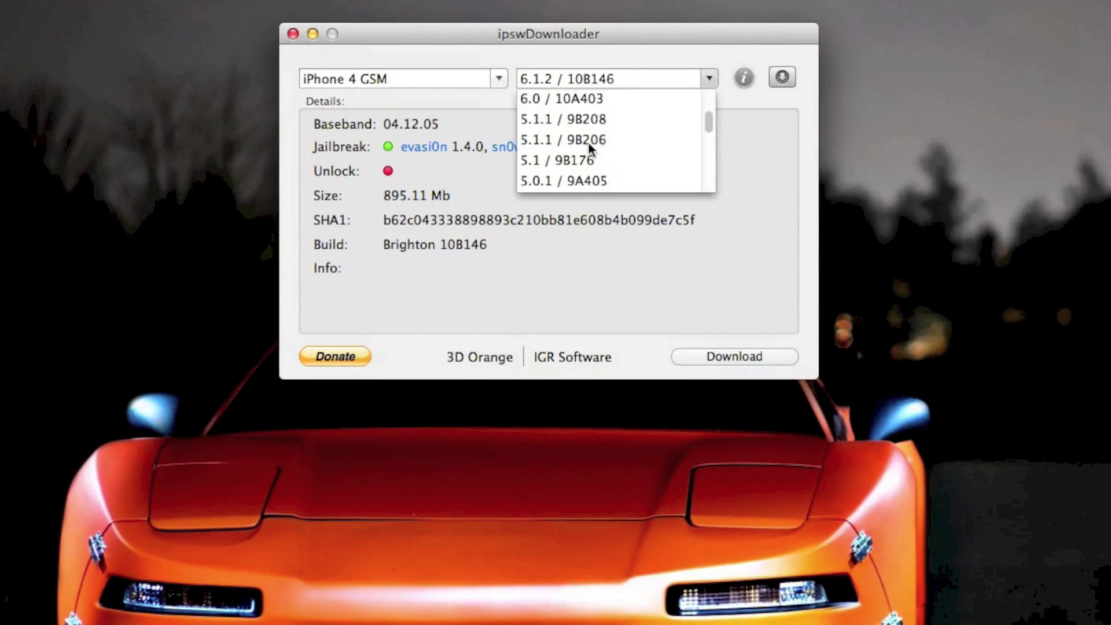
left_click(581, 163)
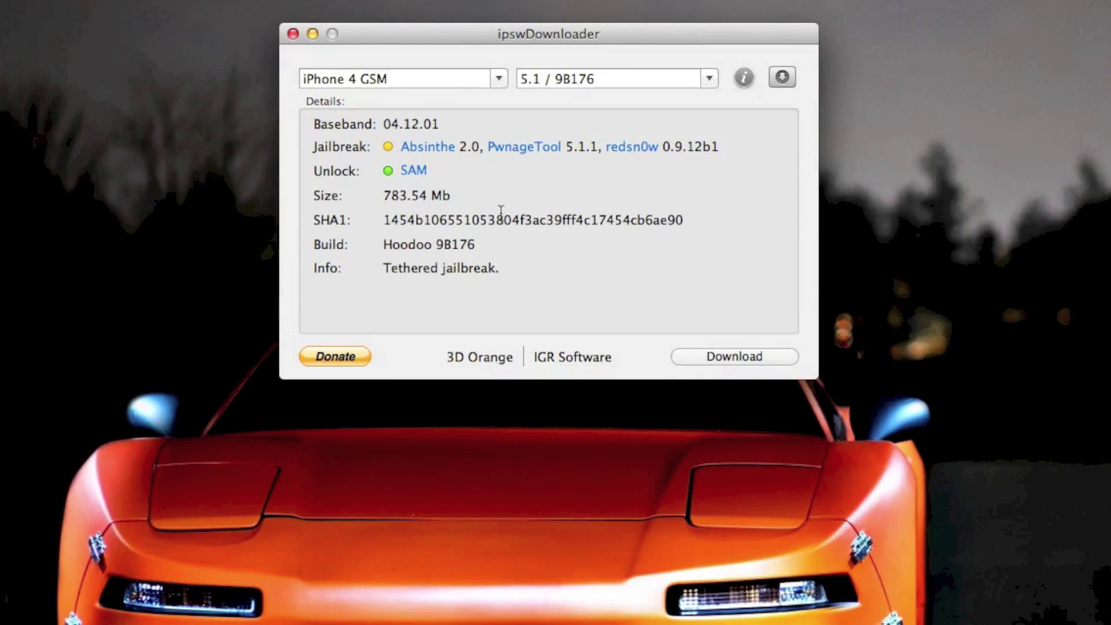
left_click(707, 81)
scroll(636, 129, "up", 5)
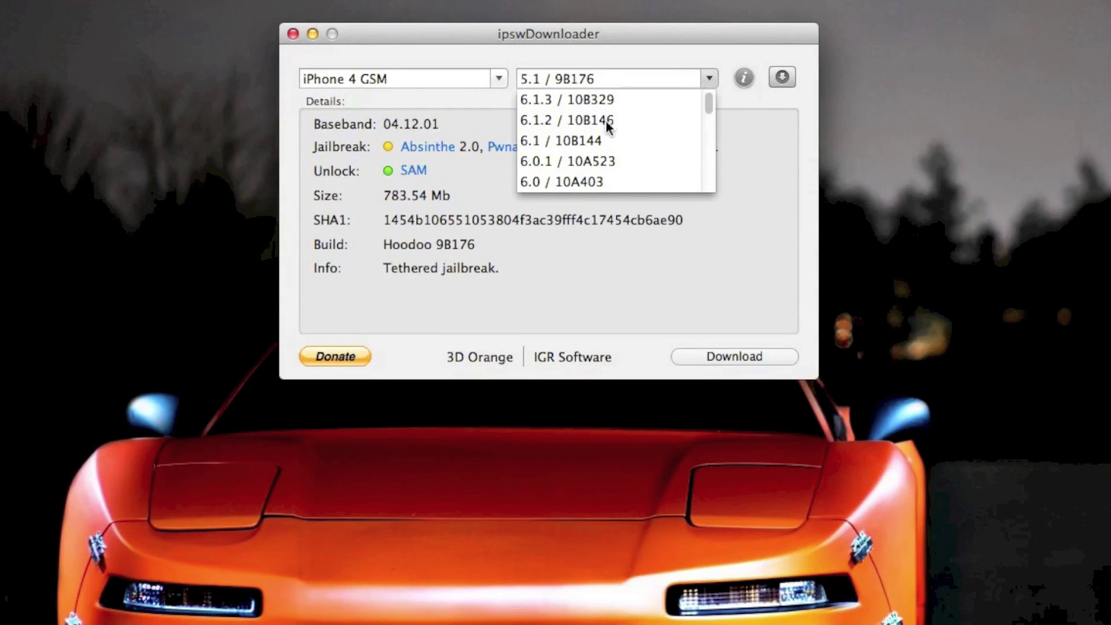
left_click(607, 123)
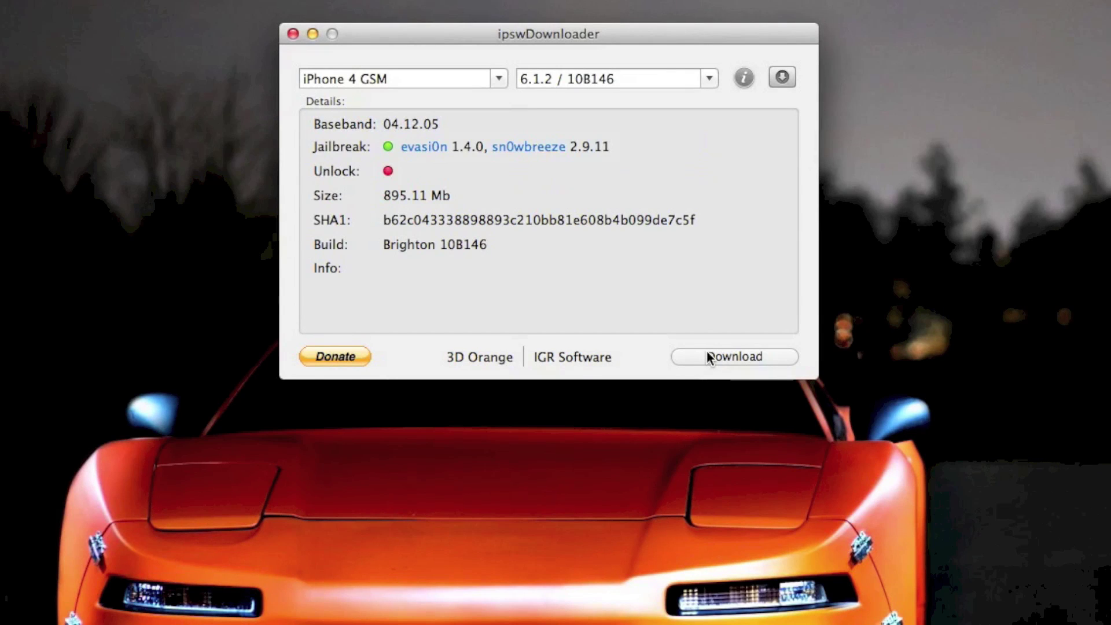
left_click(499, 78)
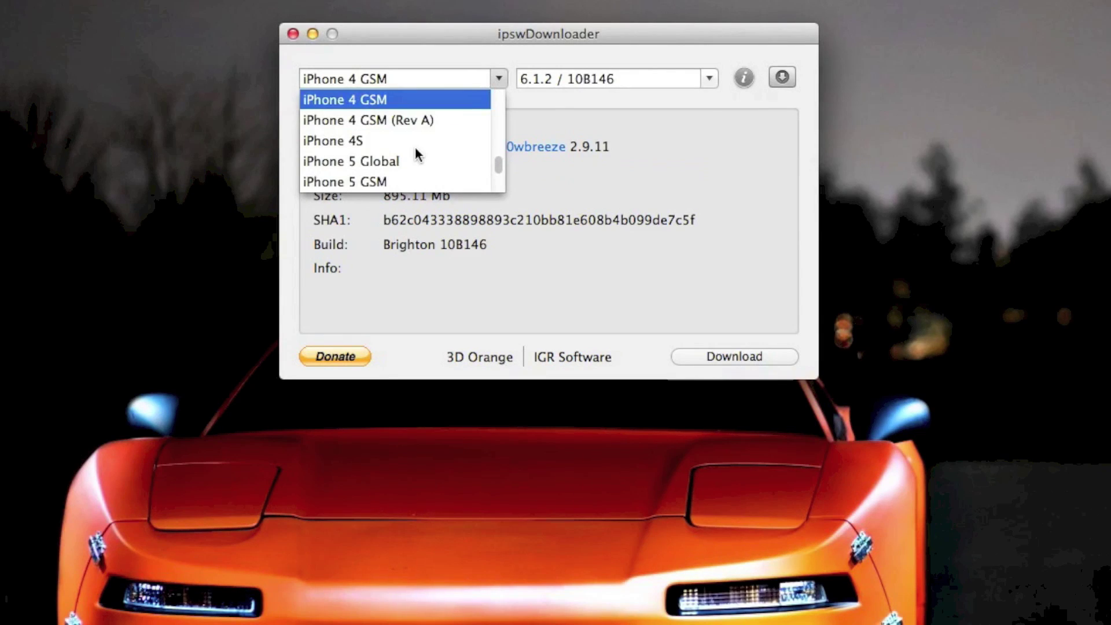
Select iPhone 5 GSM firmware 6.1.2 / 10B146 and queue it for download
scroll(416, 153, "down", 2)
left_click(480, 141)
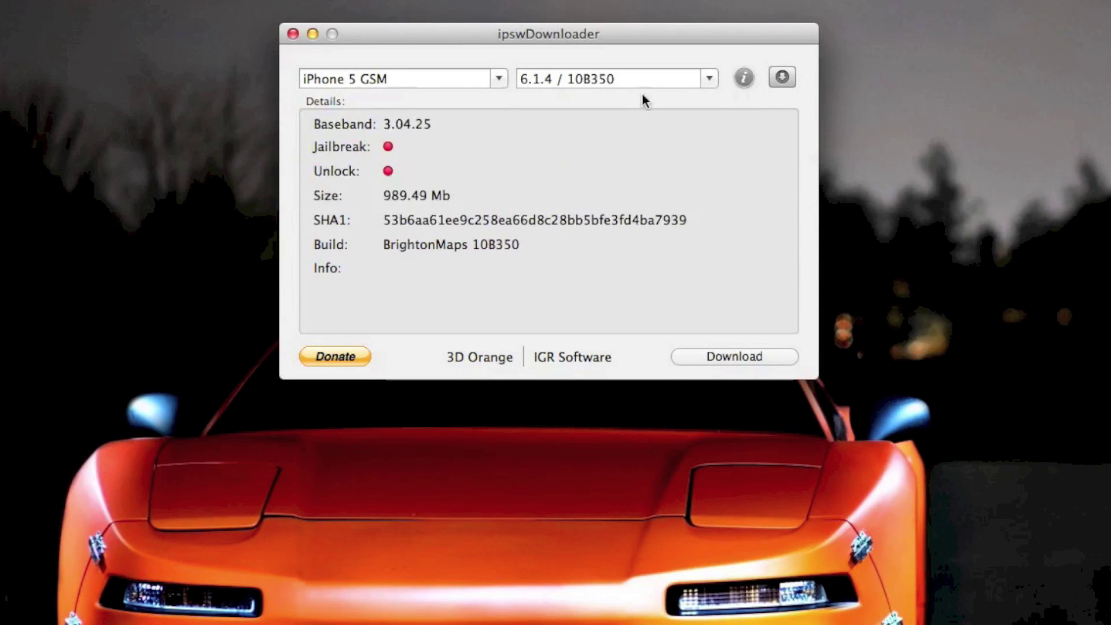
left_click(709, 79)
left_click(602, 141)
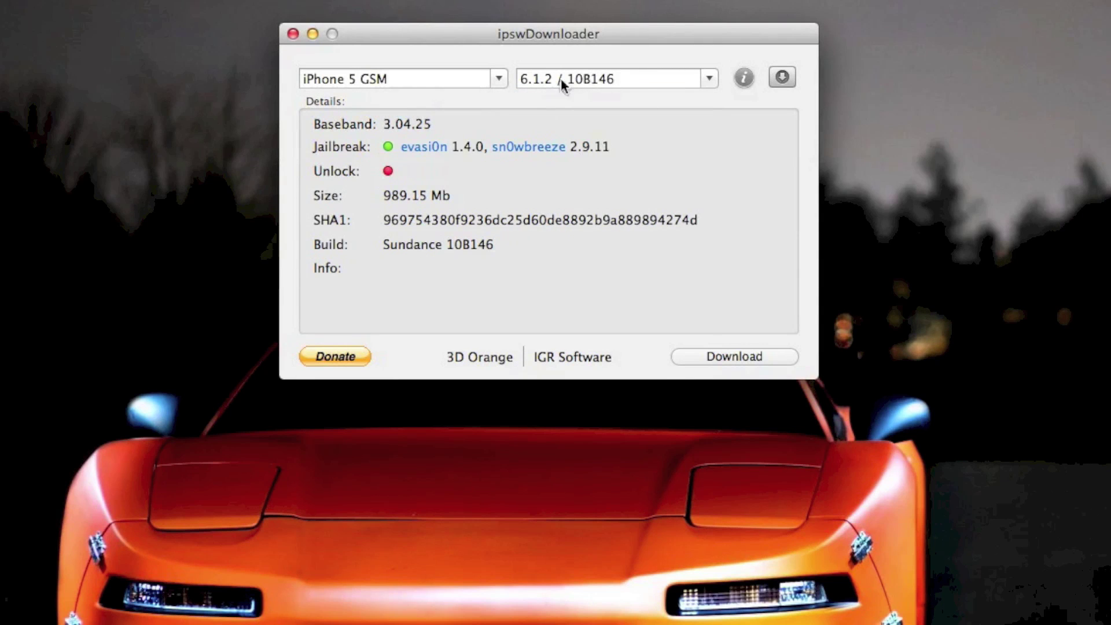
left_click(735, 356)
left_click(781, 79)
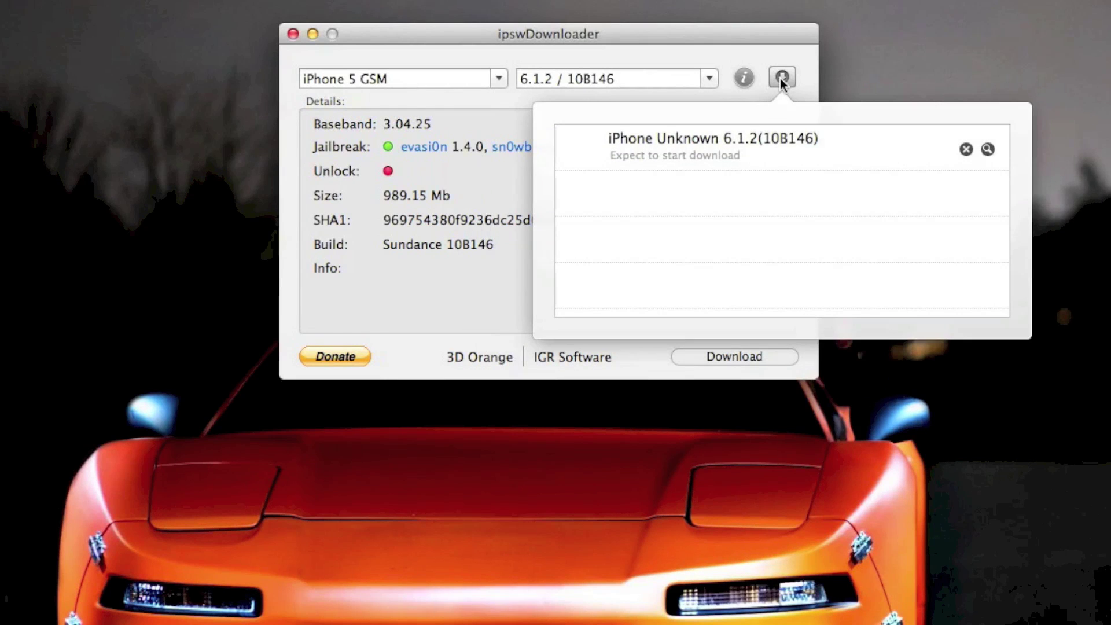
Pause the queued iPhone 5 GSM 6.1.2 (10B146) download and close the downloads list
left_click(966, 151)
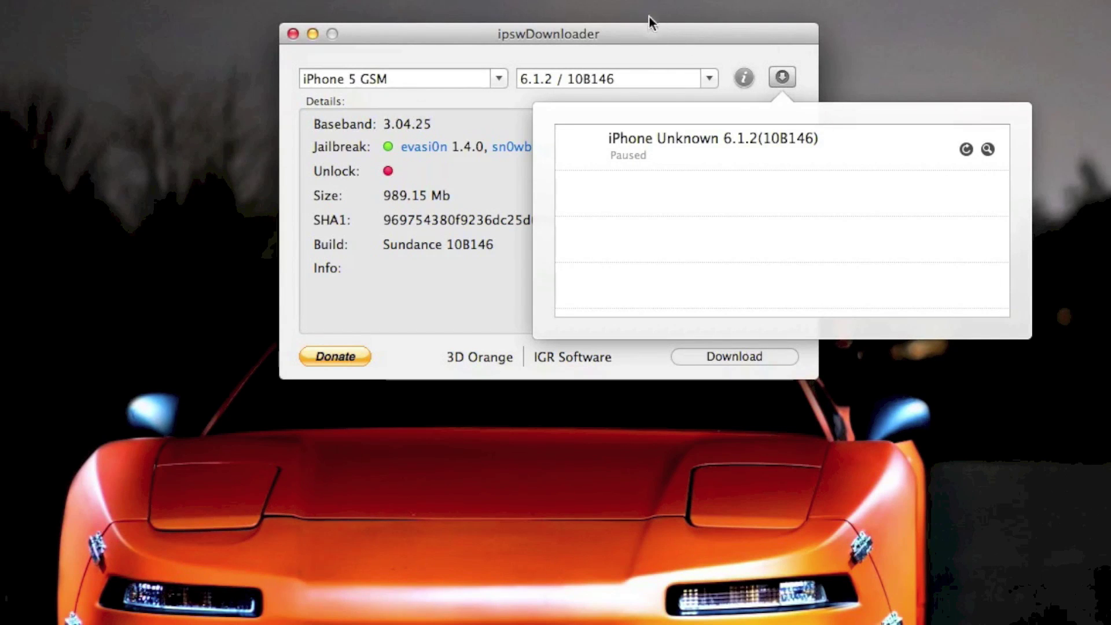
left_click(782, 76)
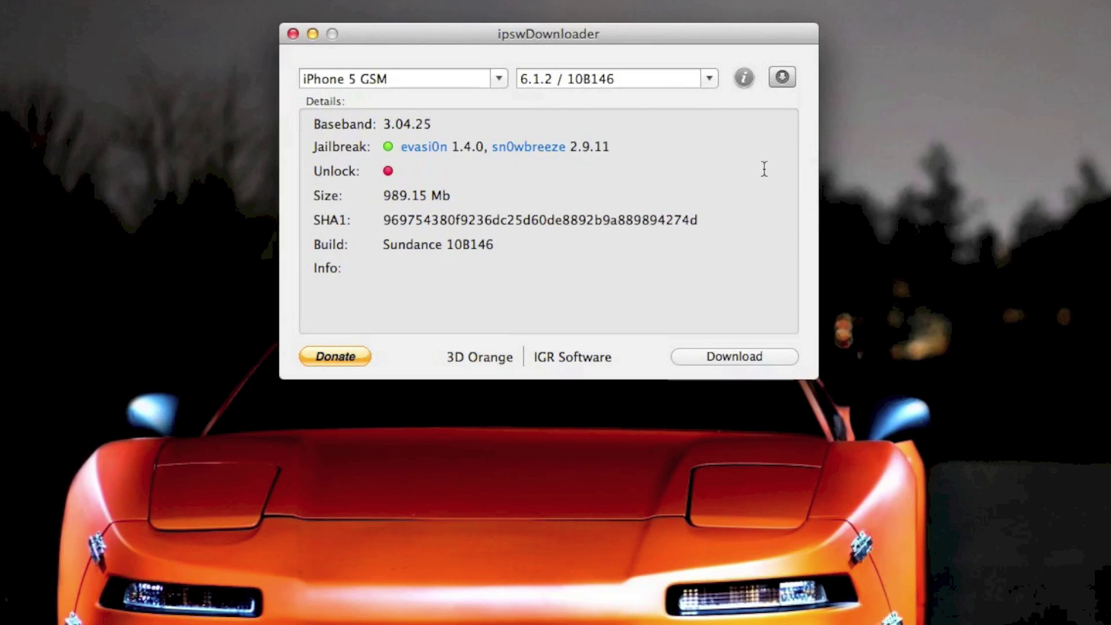